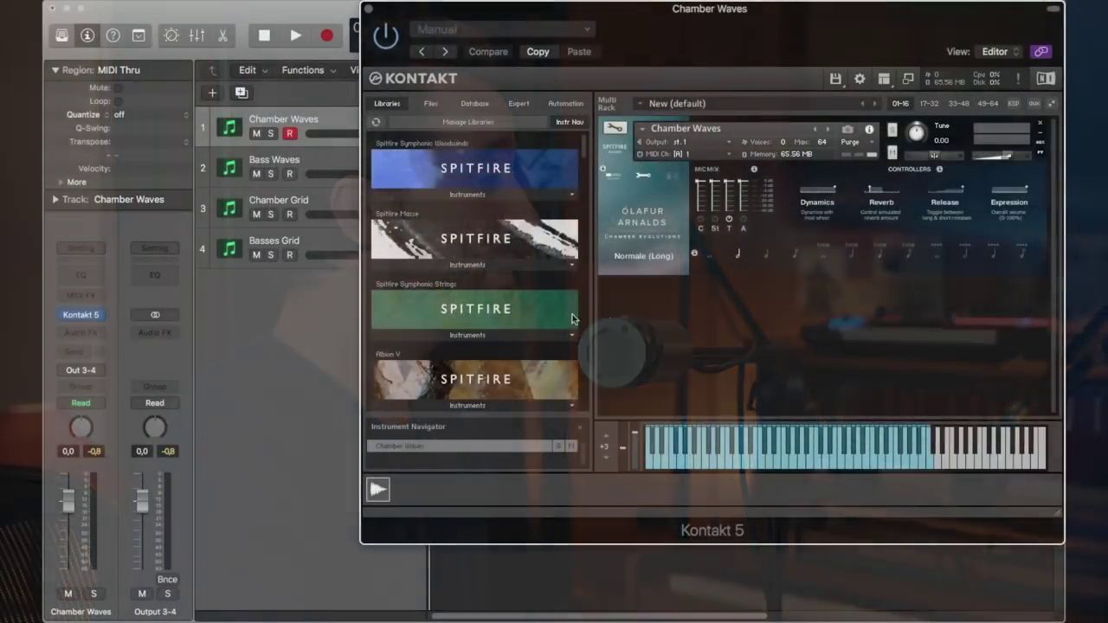
Step: Scroll the Libraries browser down to Olafur Arnalds Chamber Evolutions
scroll(532, 321, "down", 3)
scroll(444, 343, "down", 2)
scroll(443, 343, "down", 3)
scroll(459, 286, "down", 3)
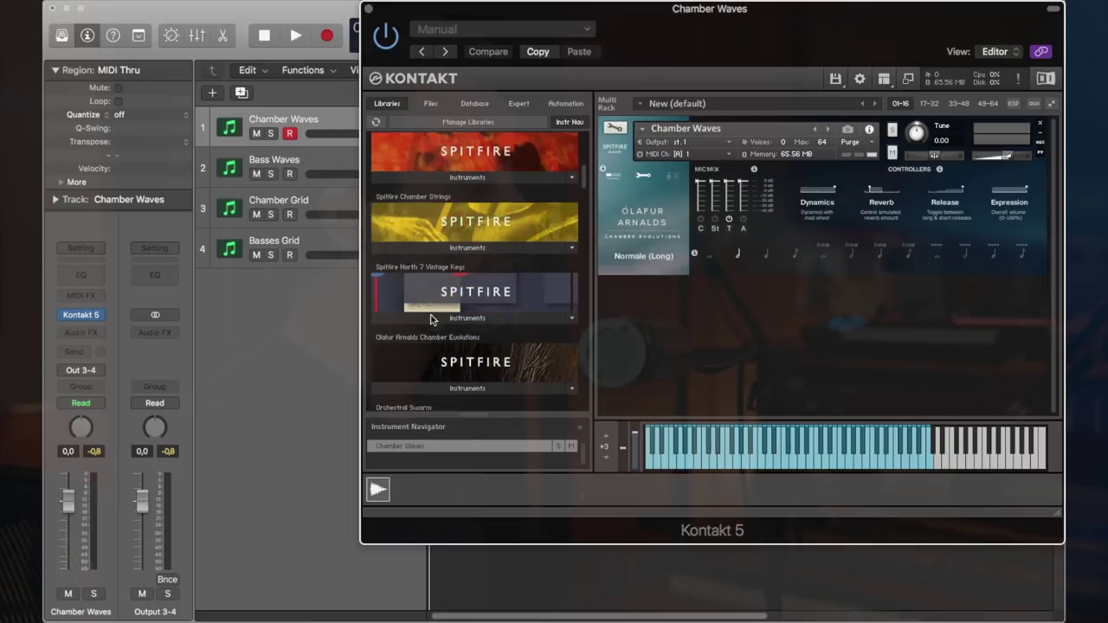
scroll(480, 233, "down", 2)
Step: Expand the Chamber Evolutions Instruments list and play Chamber Waves using Normale (Short)
left_click(482, 213)
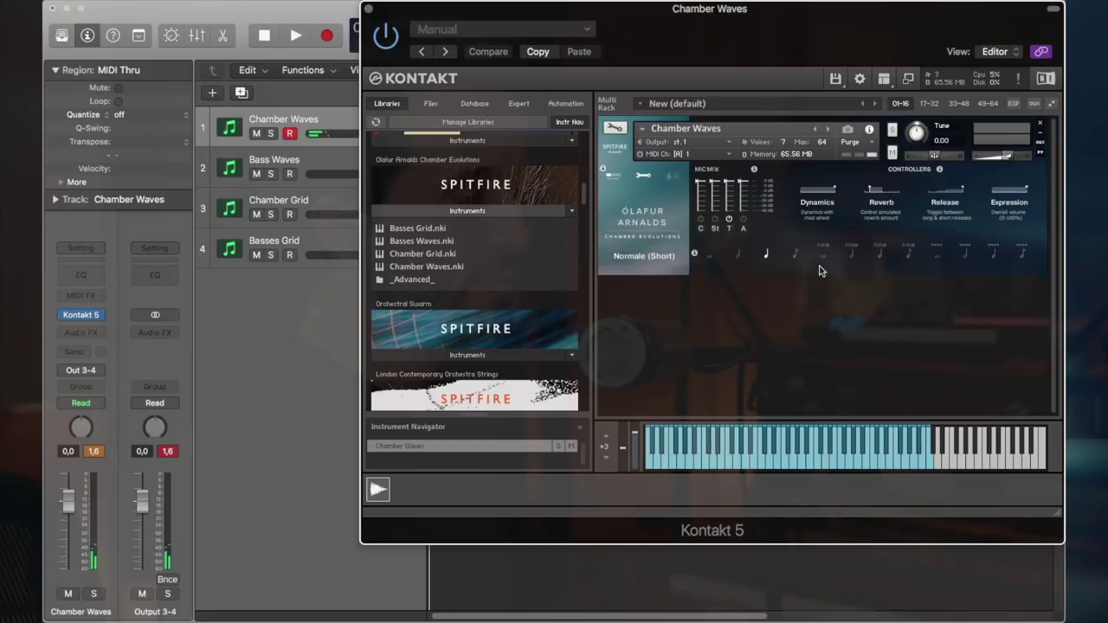
Step: Select the Vib (Long) articulation icon in the Chamber Waves interface
left_click(968, 255)
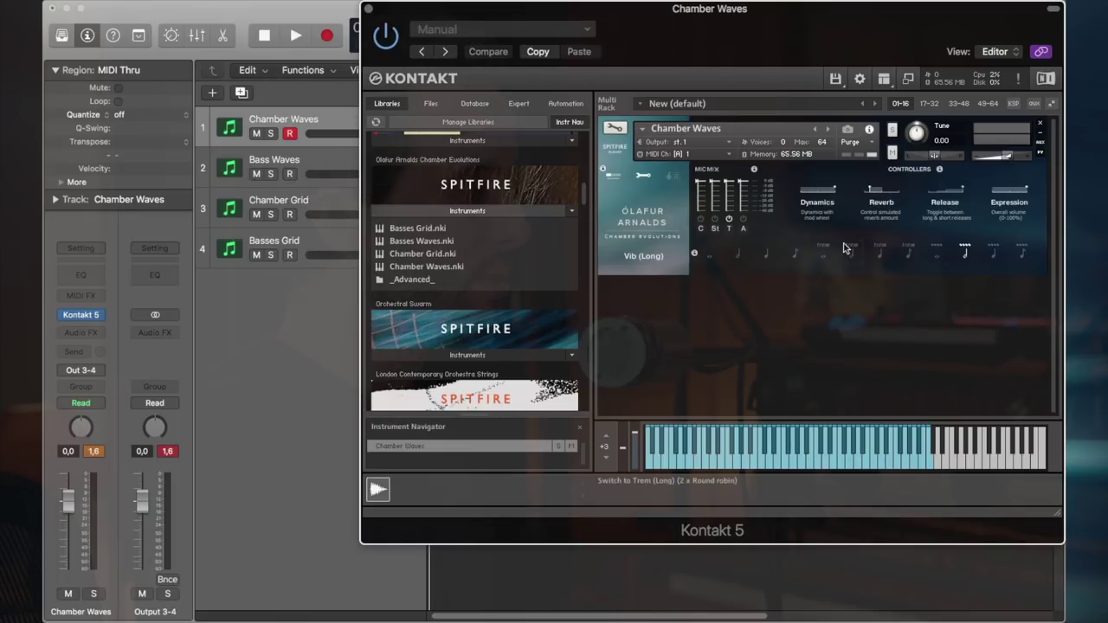
Step: Try a different Basses Waves articulation, then move down to the Chamber Grid track
left_click(355, 168)
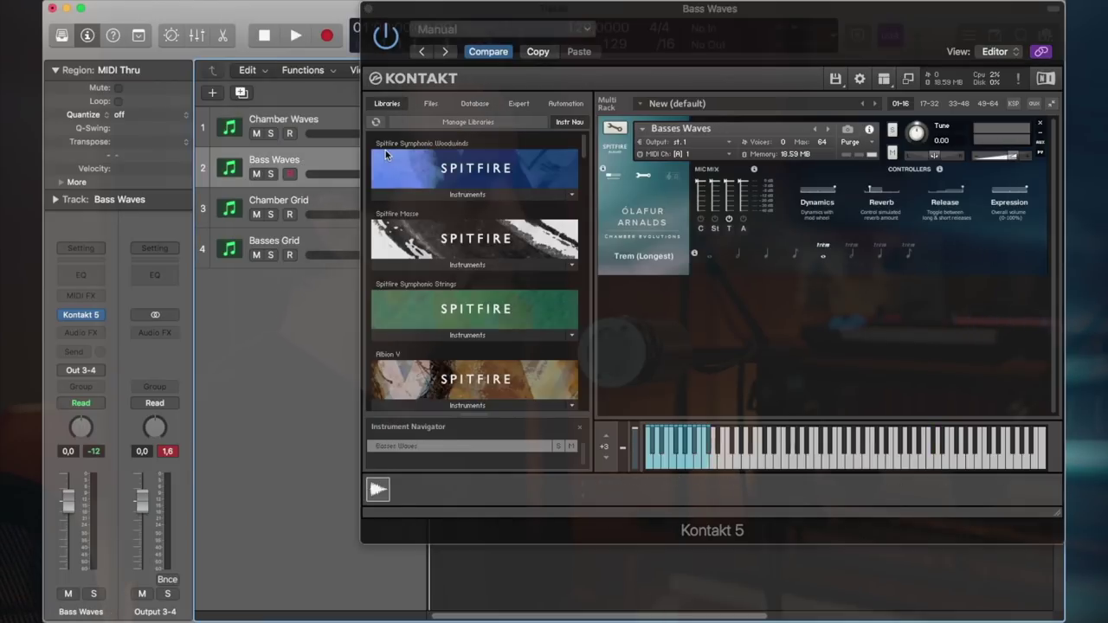
left_click(734, 257)
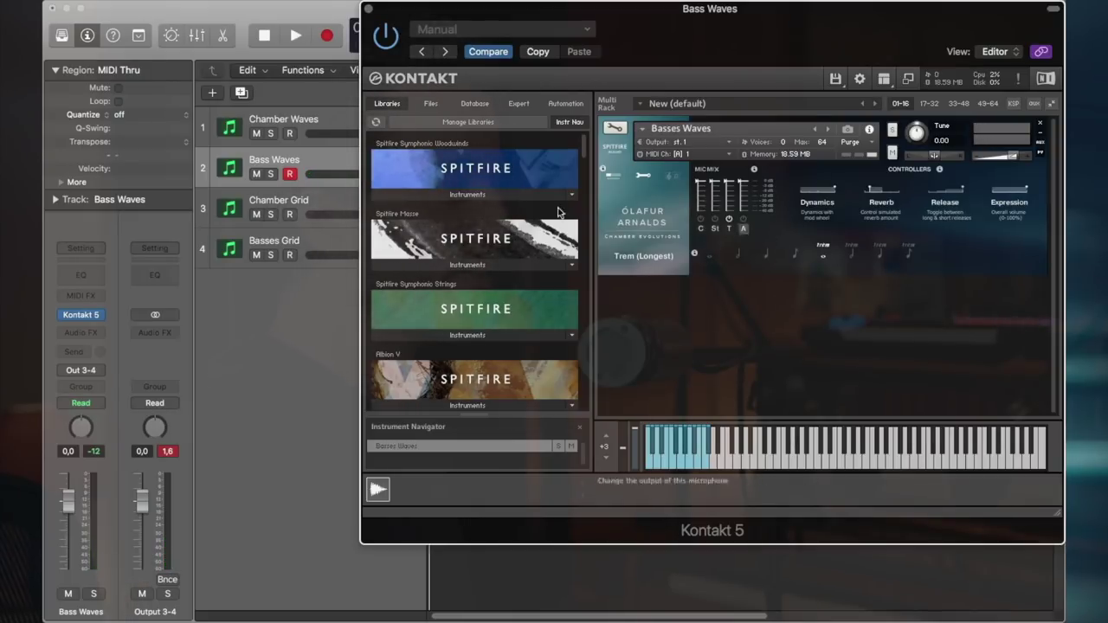
key("Down")
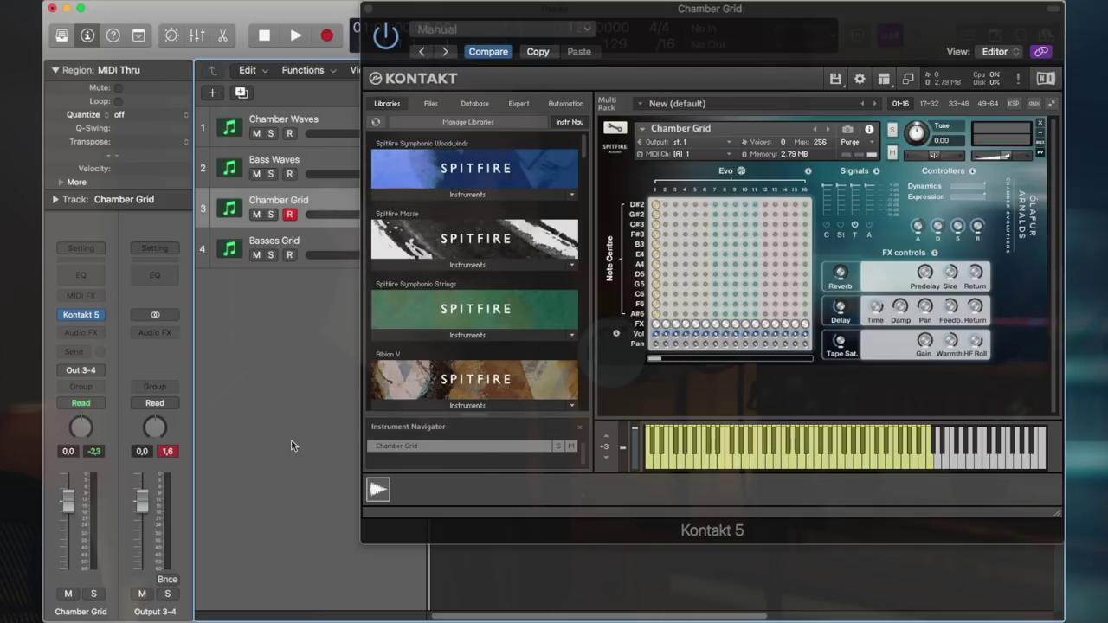
Step: Apply 'Randomise with subtle' from the Evo dice menu
left_click(741, 172)
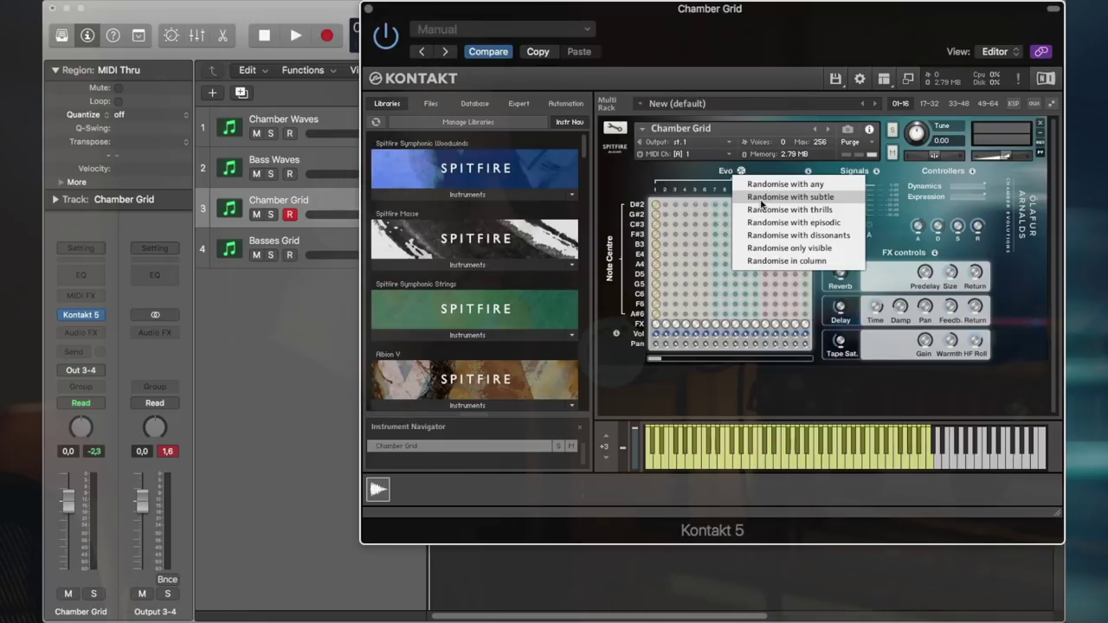
left_click(762, 197)
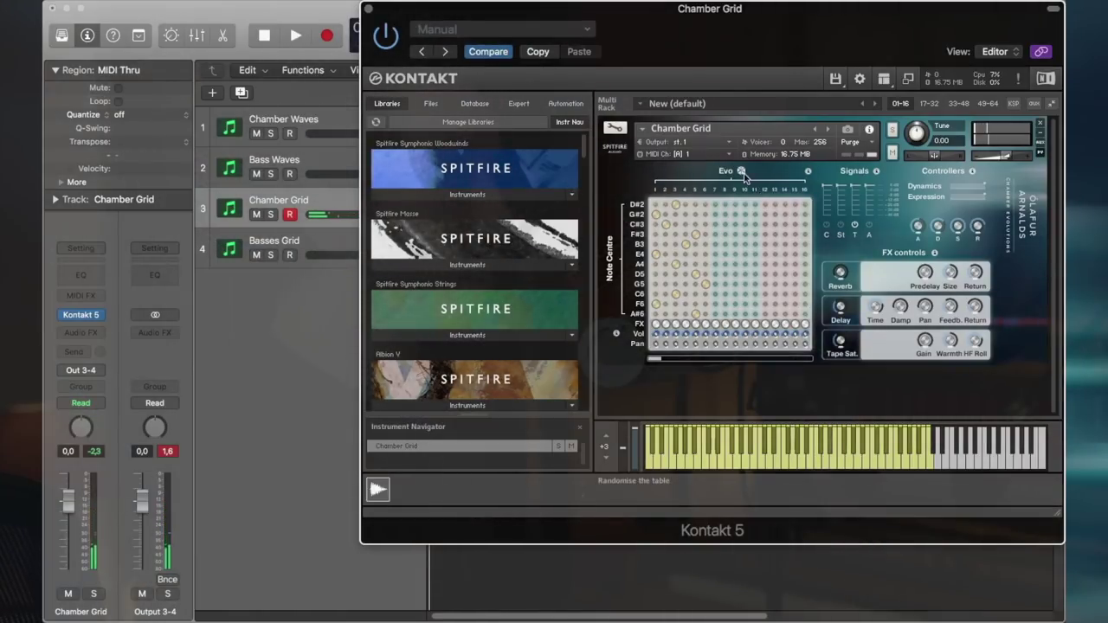
Step: Apply another Randomise mode from the Evo dice menu for a fresh grid
left_click(742, 172)
left_click(814, 222)
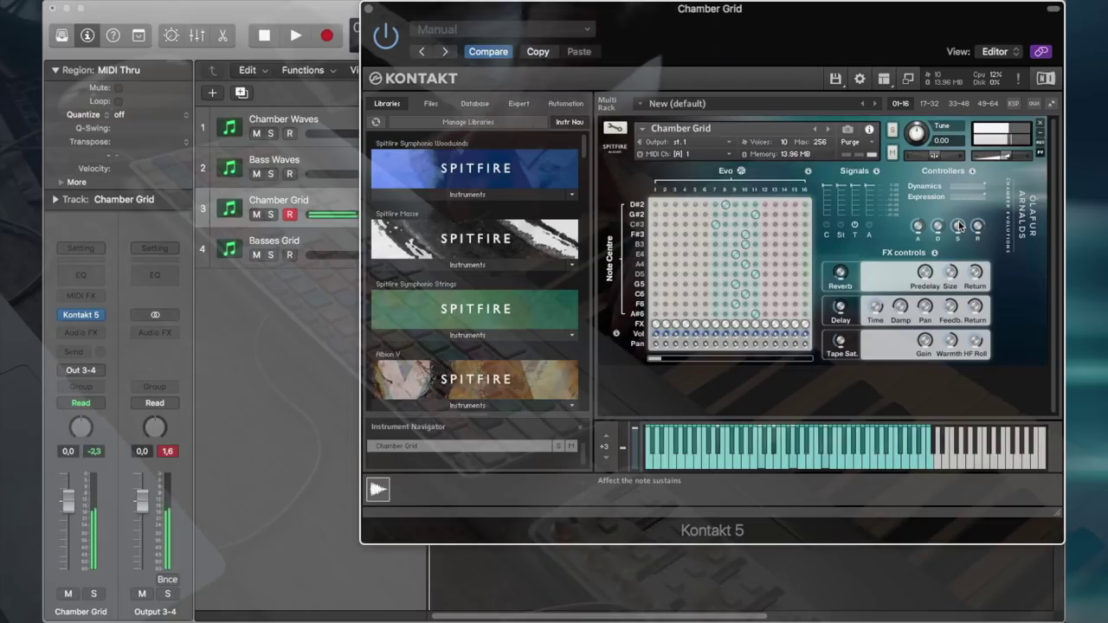
Step: Apply 'Randomise with episodic' from the Evo dice menu
left_click(743, 172)
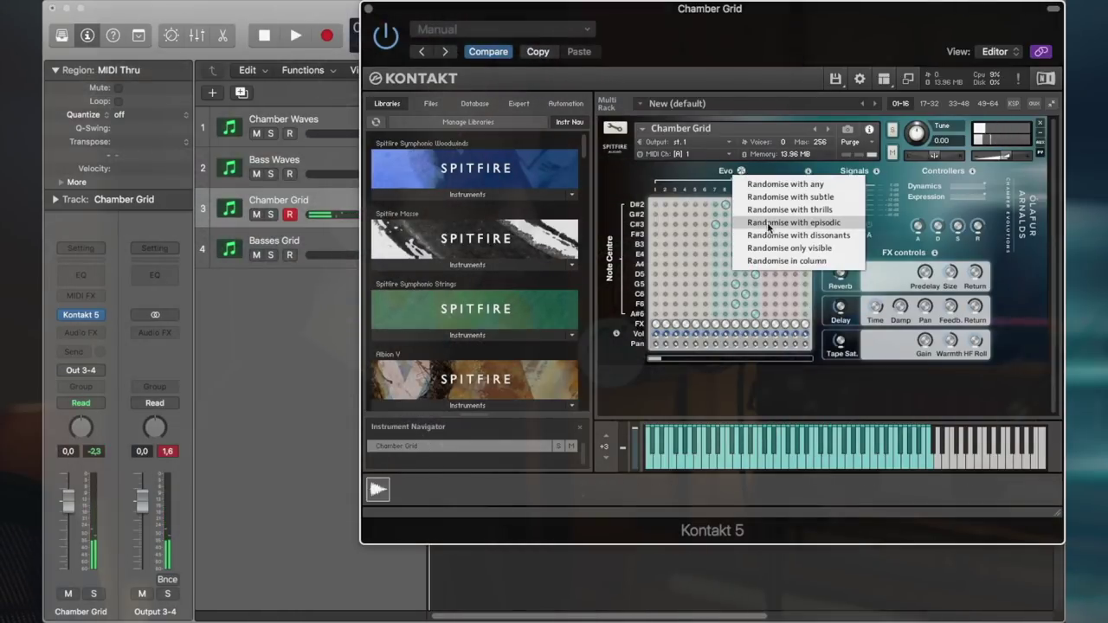
left_click(772, 227)
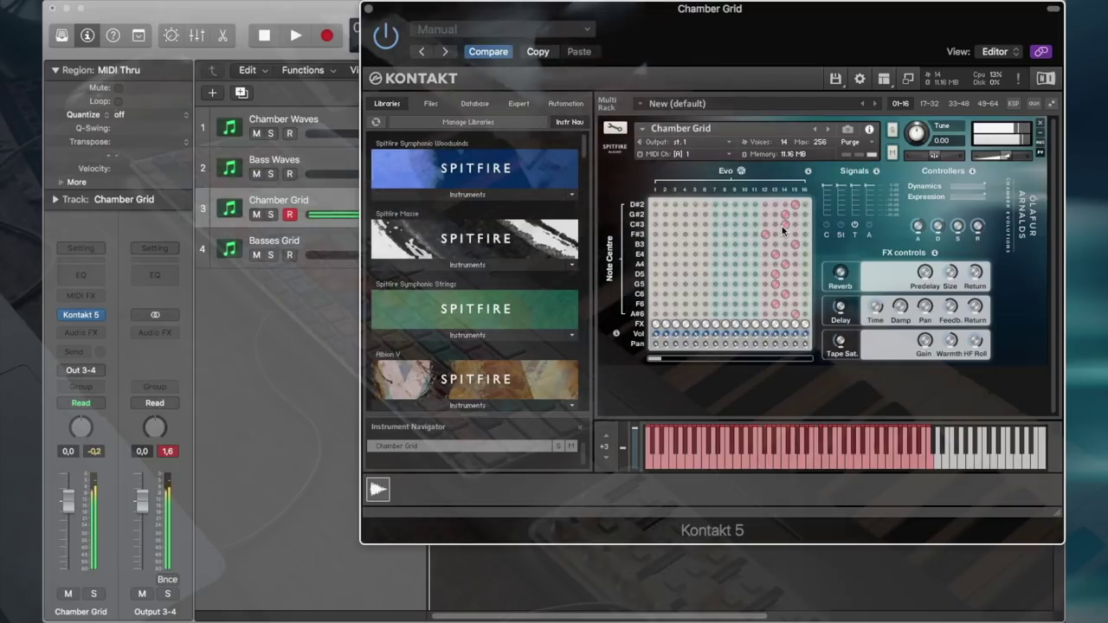
Step: Apply 'Randomise in column' from the Evo dice menu
left_click(741, 172)
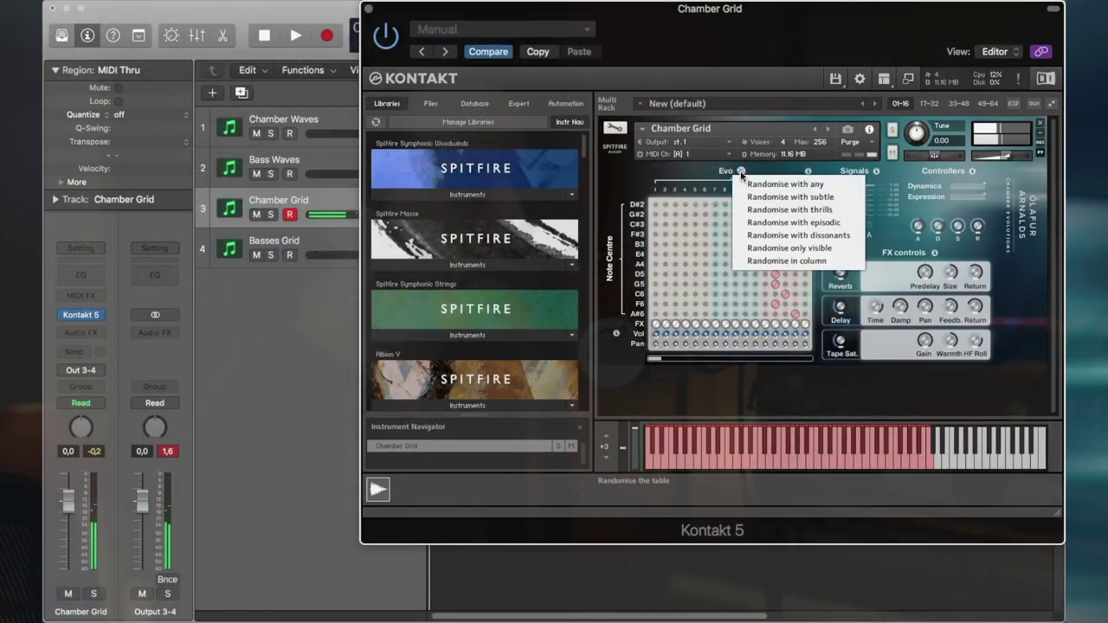
left_click(815, 235)
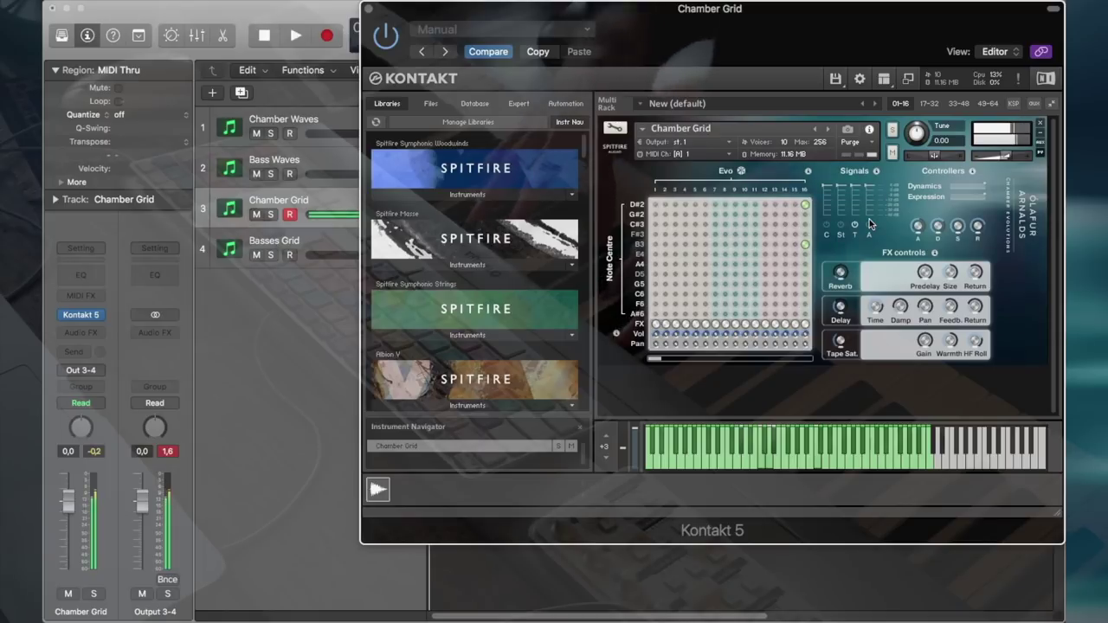
Step: Open Instruments > _Advanced_ > Individual Evolutions, then drag the Evo grid to a new column
scroll(492, 273, "down", 3)
scroll(489, 275, "down", 2)
scroll(488, 275, "down", 2)
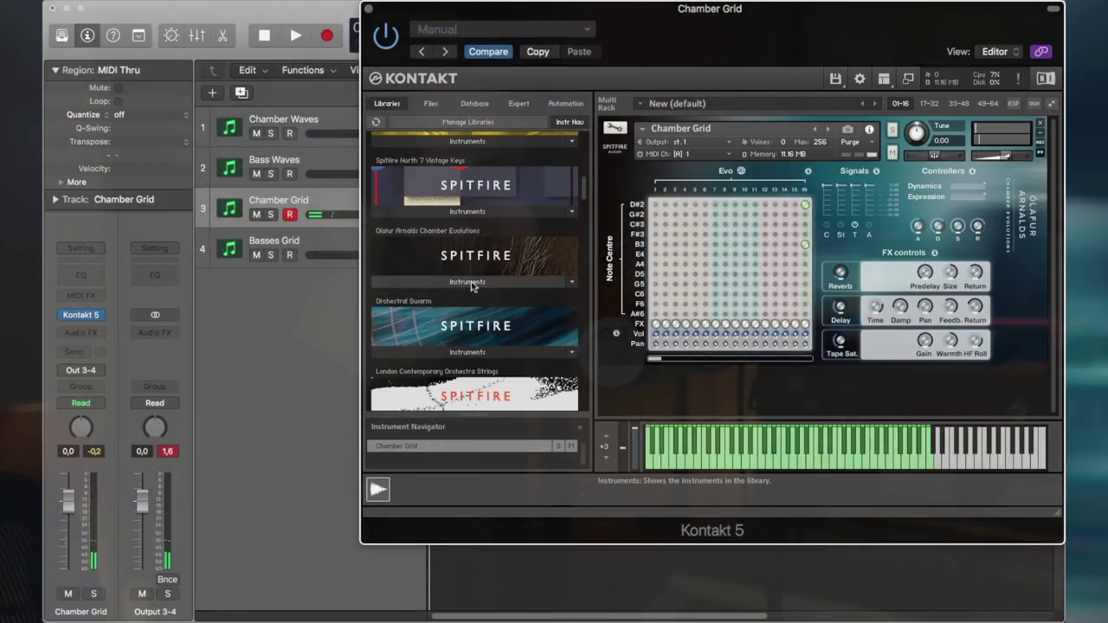
left_click(474, 283)
left_click(421, 351)
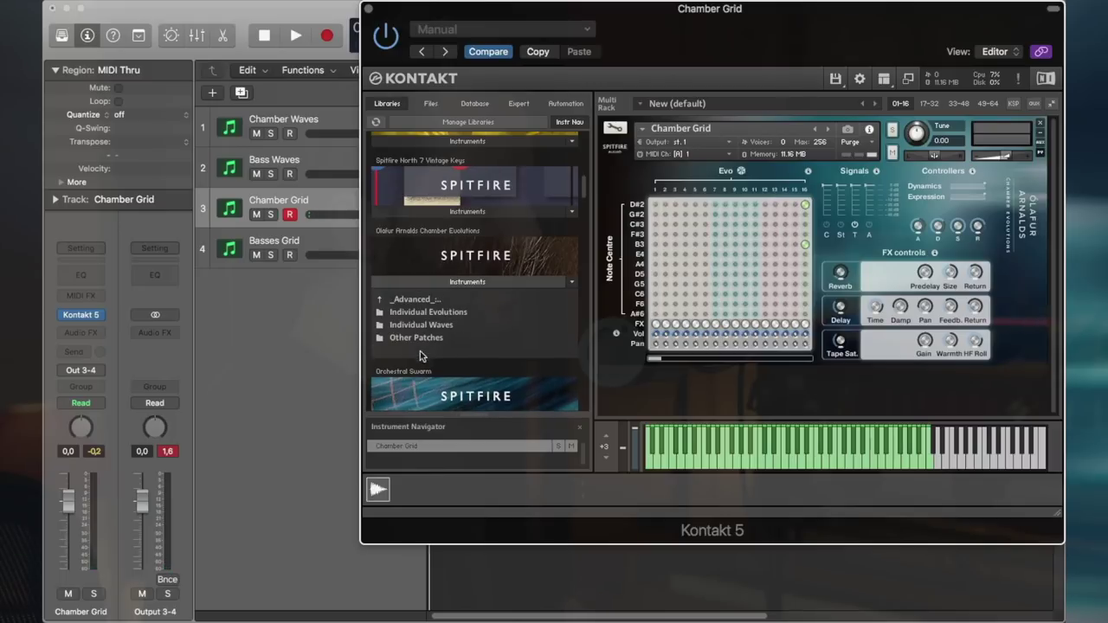
left_click(430, 315)
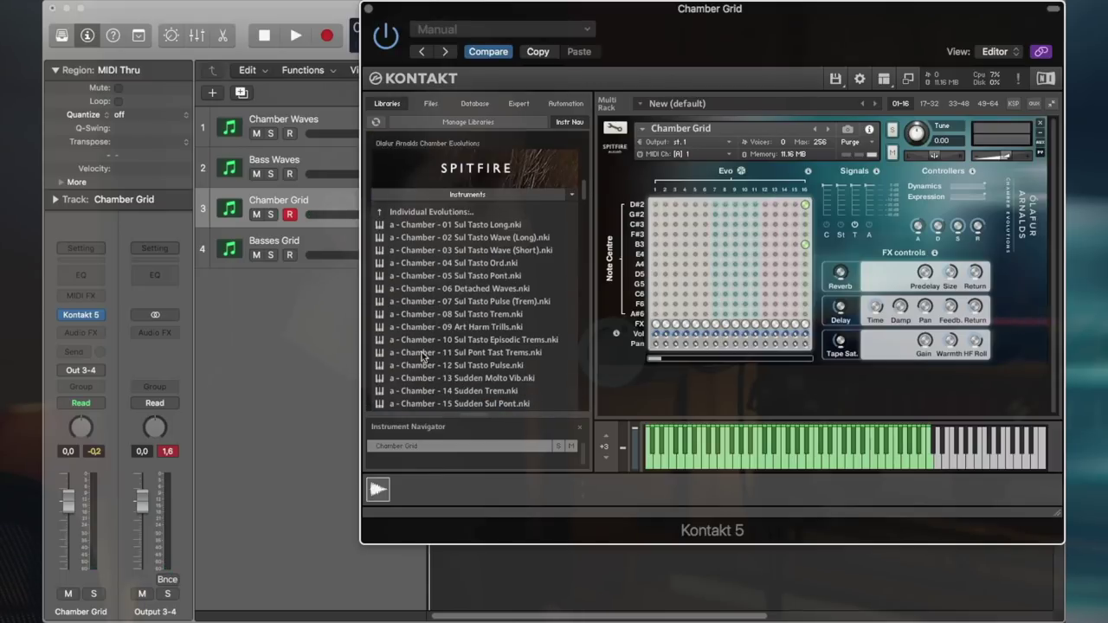
scroll(416, 292, "down", 3)
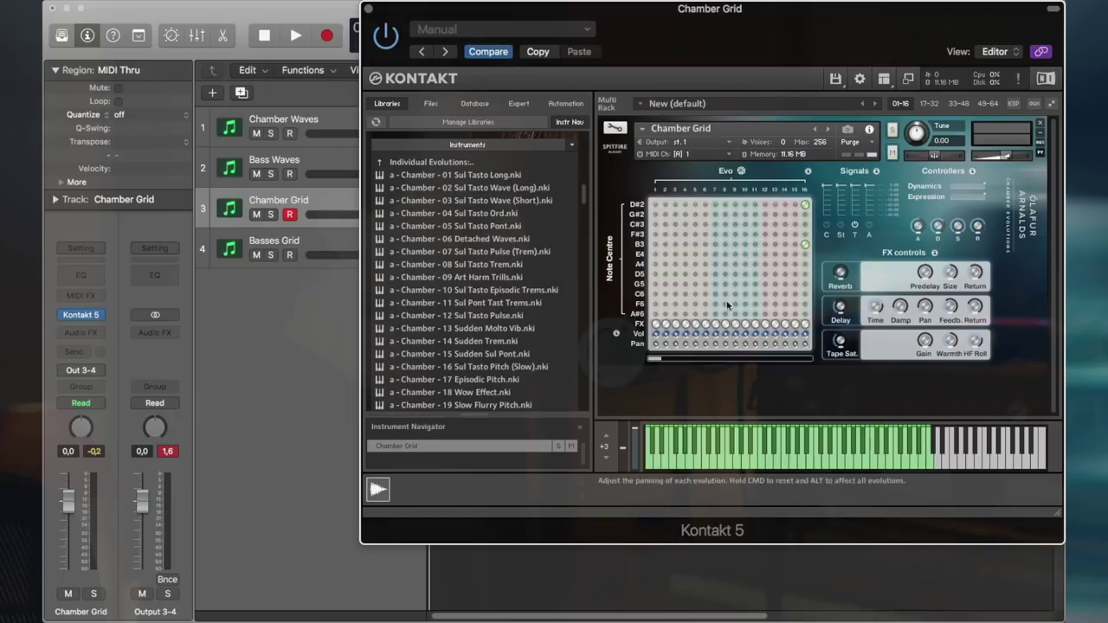
left_click_drag(656, 316, 684, 317)
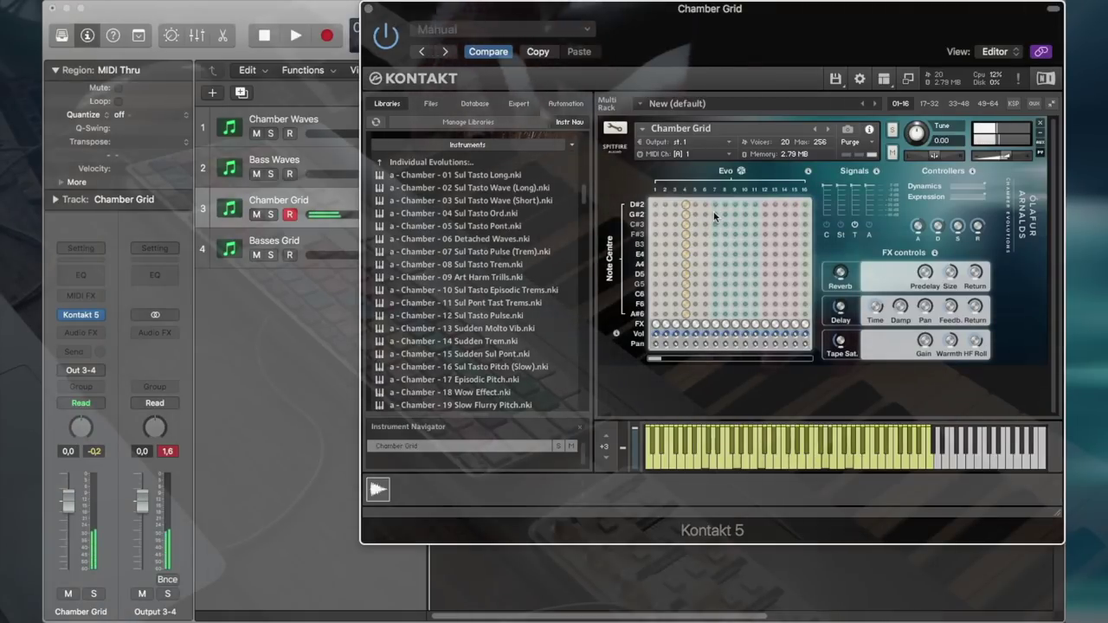
Step: Select the Basses Grid track to show its Kontakt instrument
left_click(421, 164)
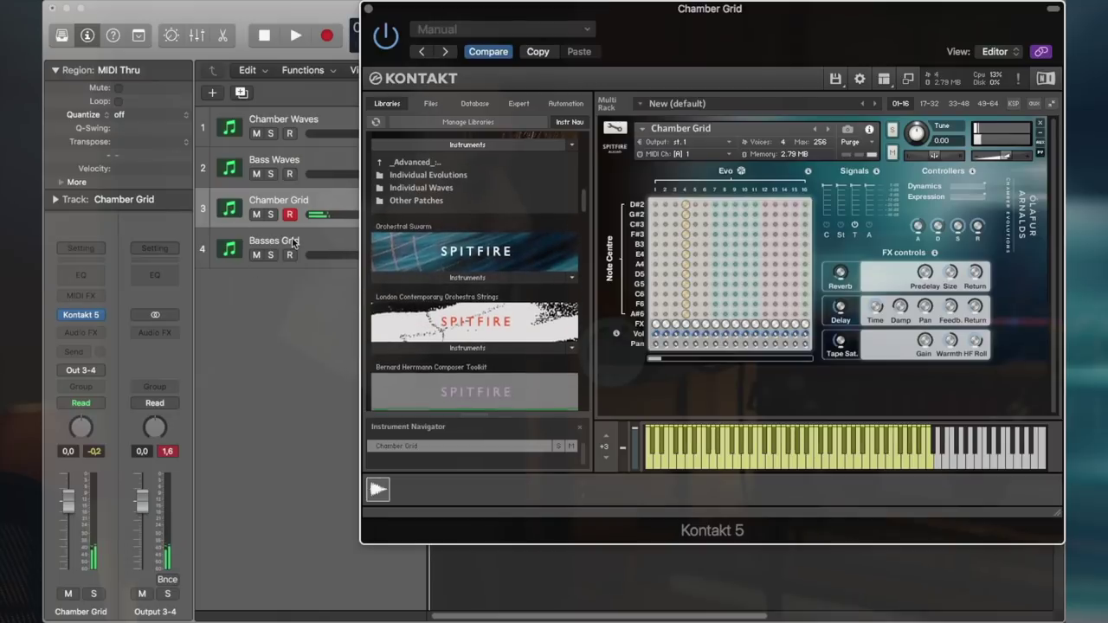